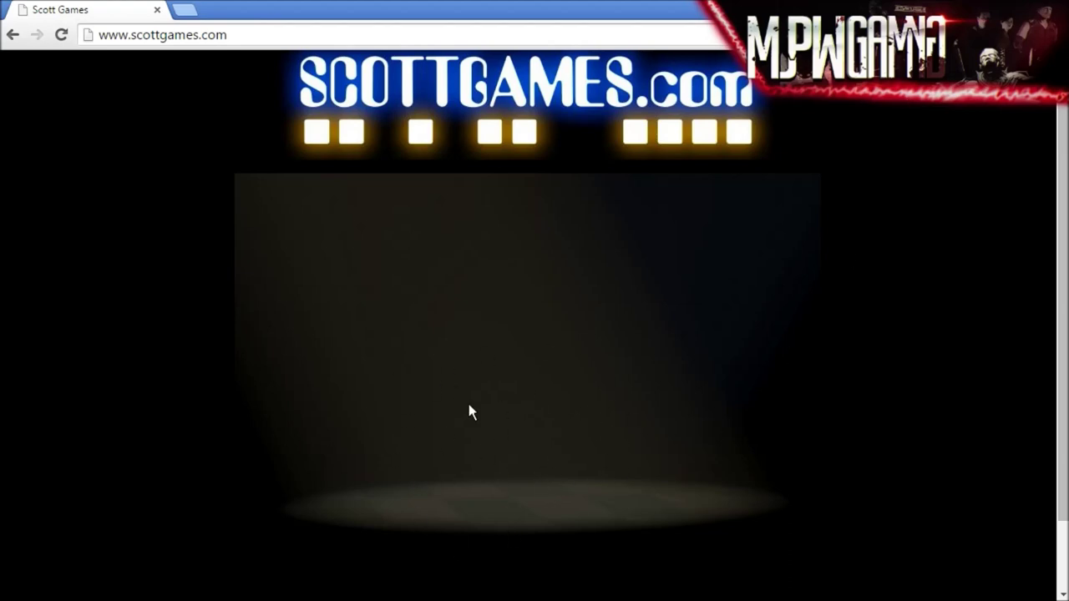
scroll(908, 245, "down", 3)
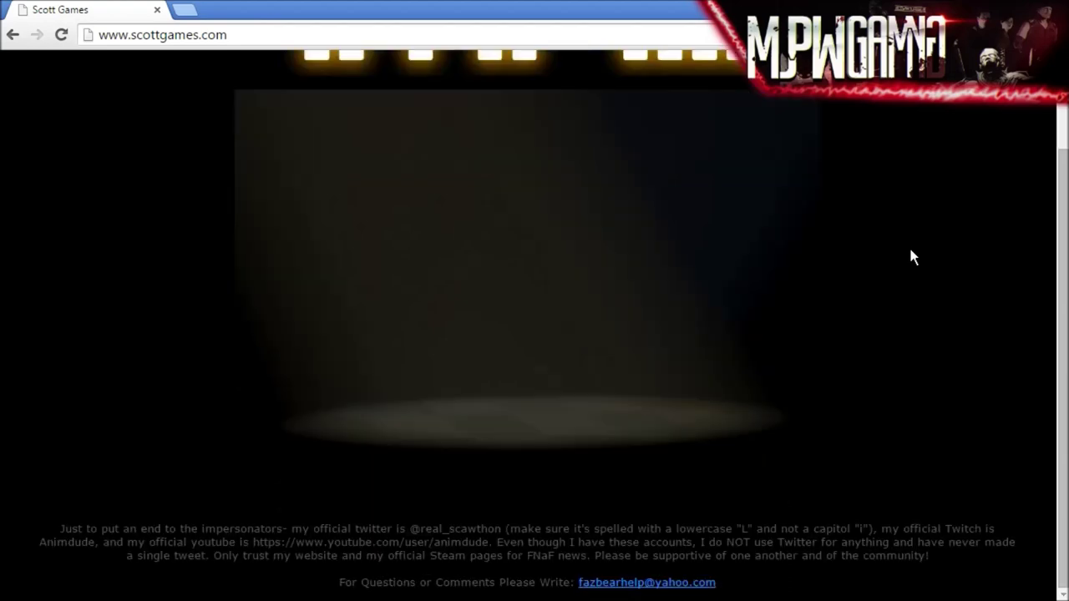
scroll(909, 245, "up", 4)
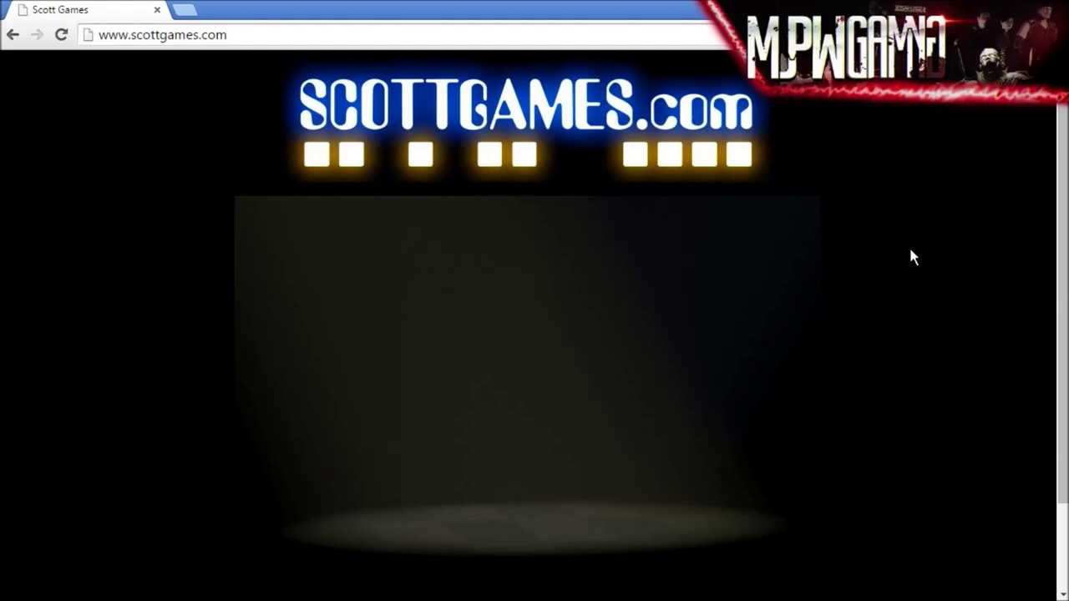
scroll(909, 245, "down", 3)
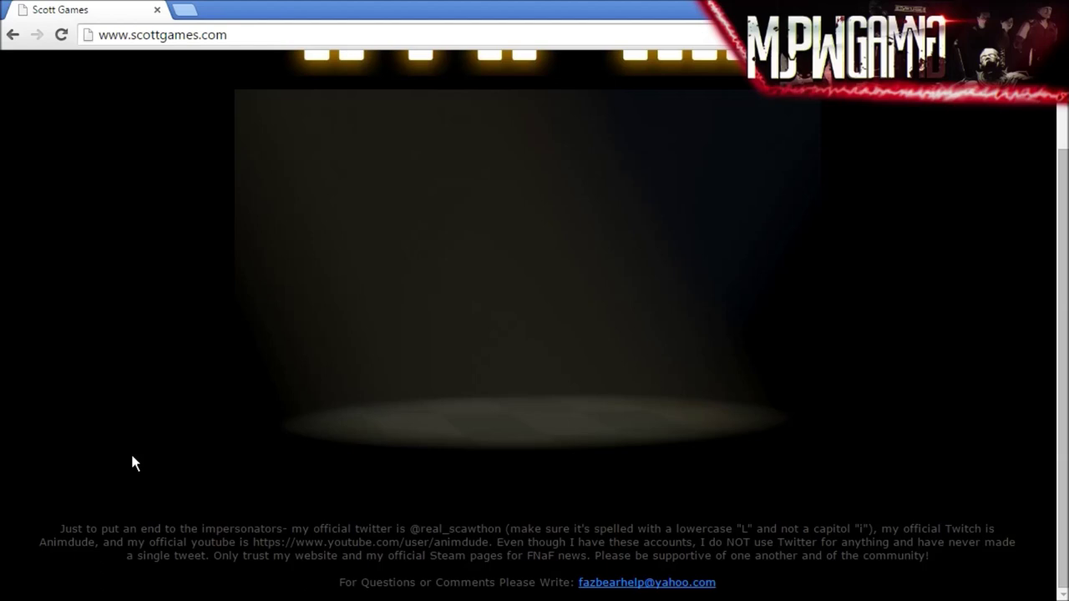
scroll(134, 462, "up", 3)
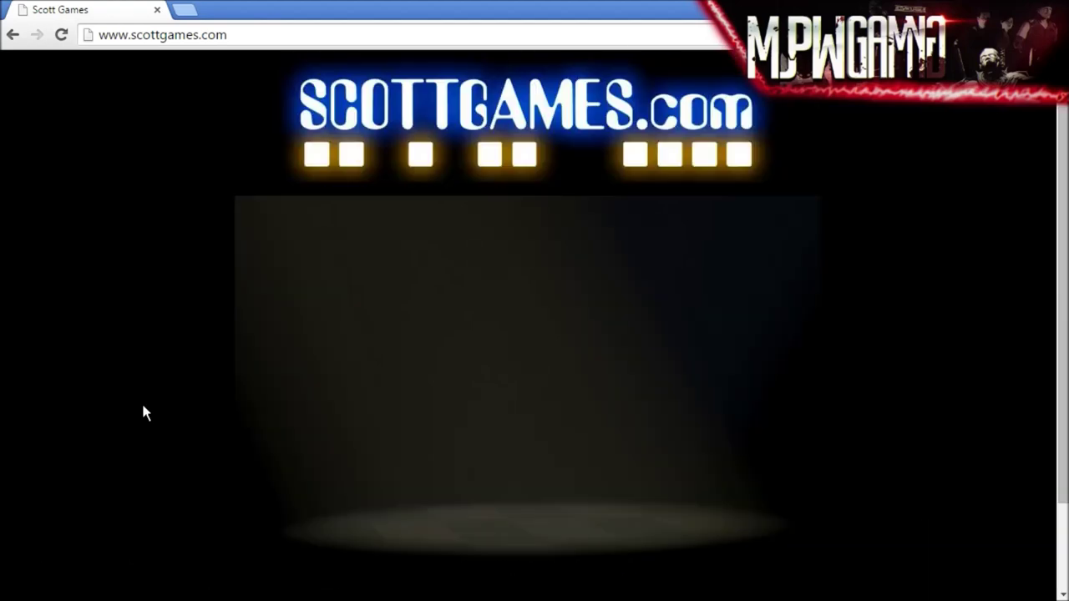
scroll(176, 362, "down", 3)
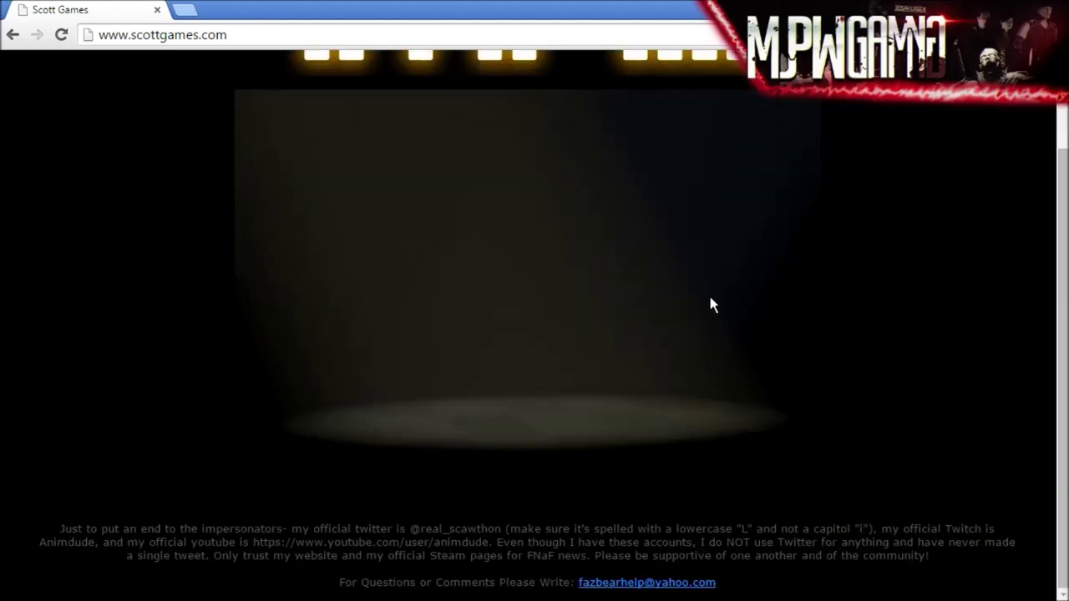
scroll(930, 299, "up", 3)
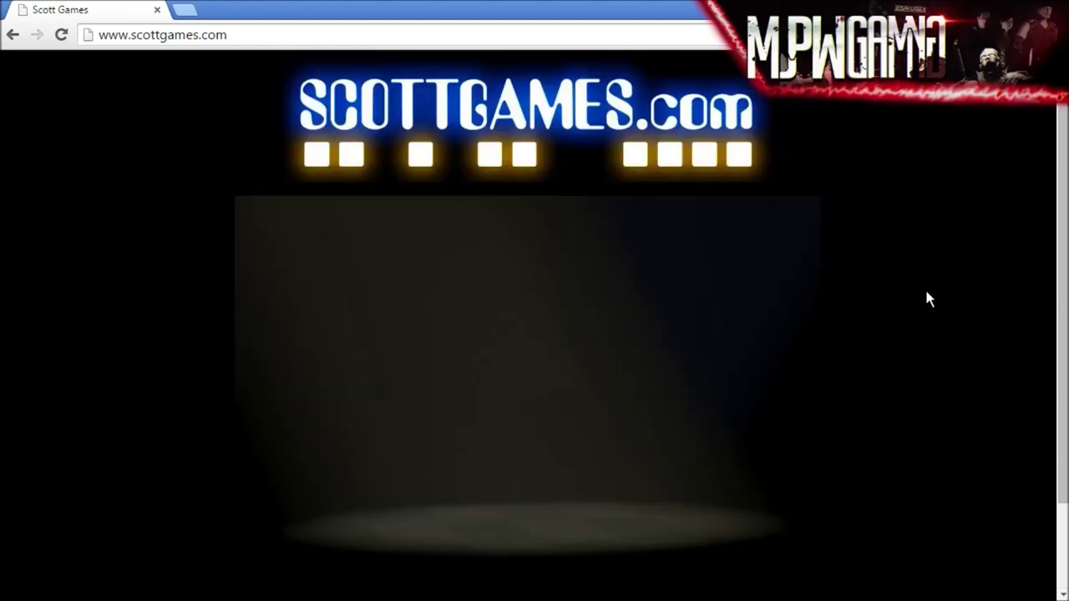
scroll(930, 299, "down", 3)
scroll(930, 299, "up", 3)
scroll(929, 299, "down", 3)
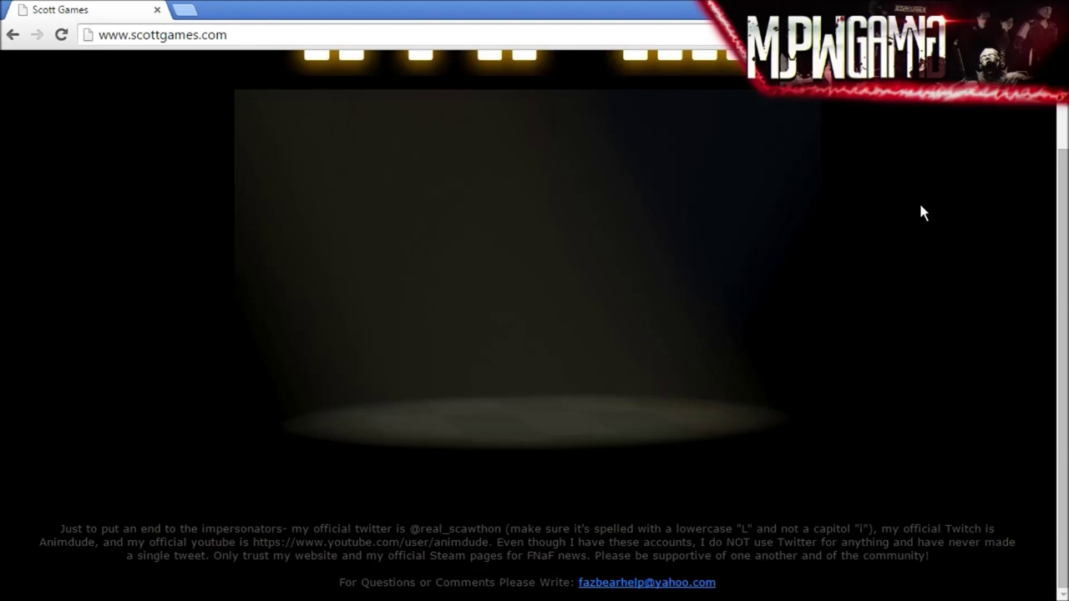
scroll(923, 212, "up", 3)
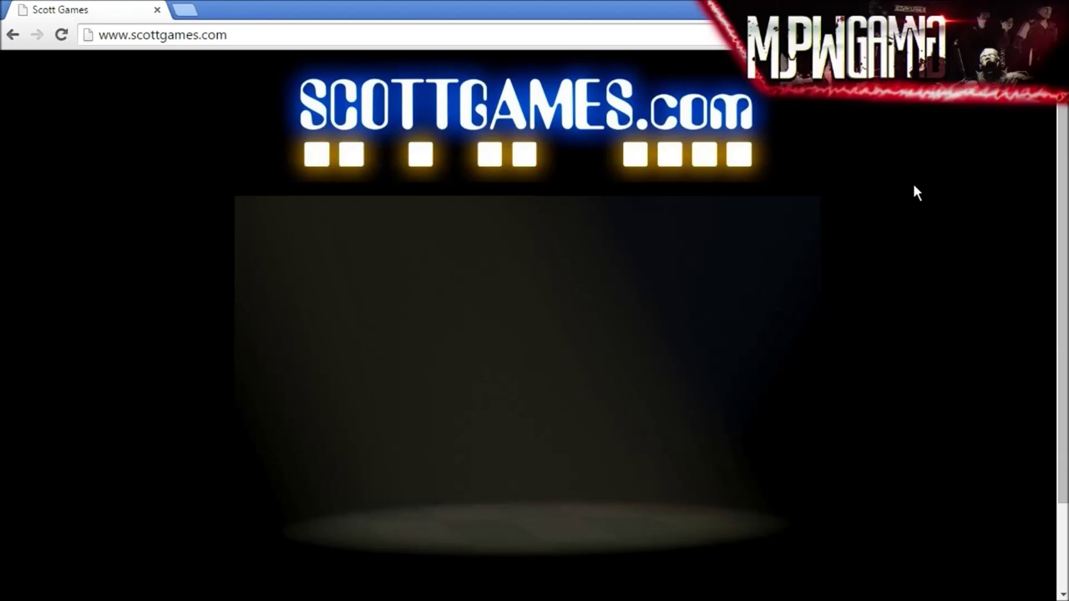
scroll(917, 193, "down", 3)
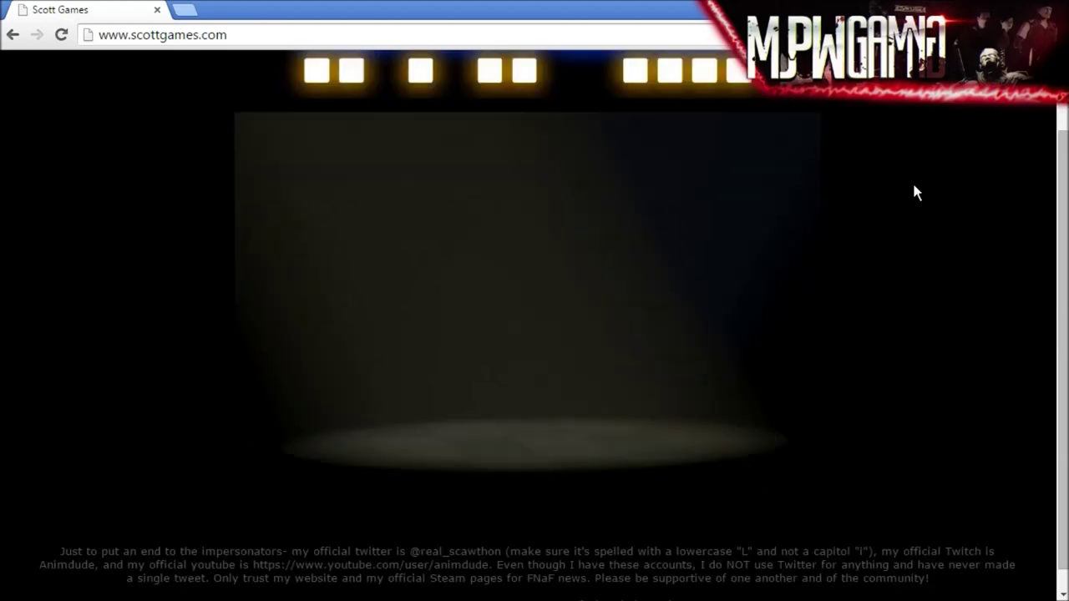